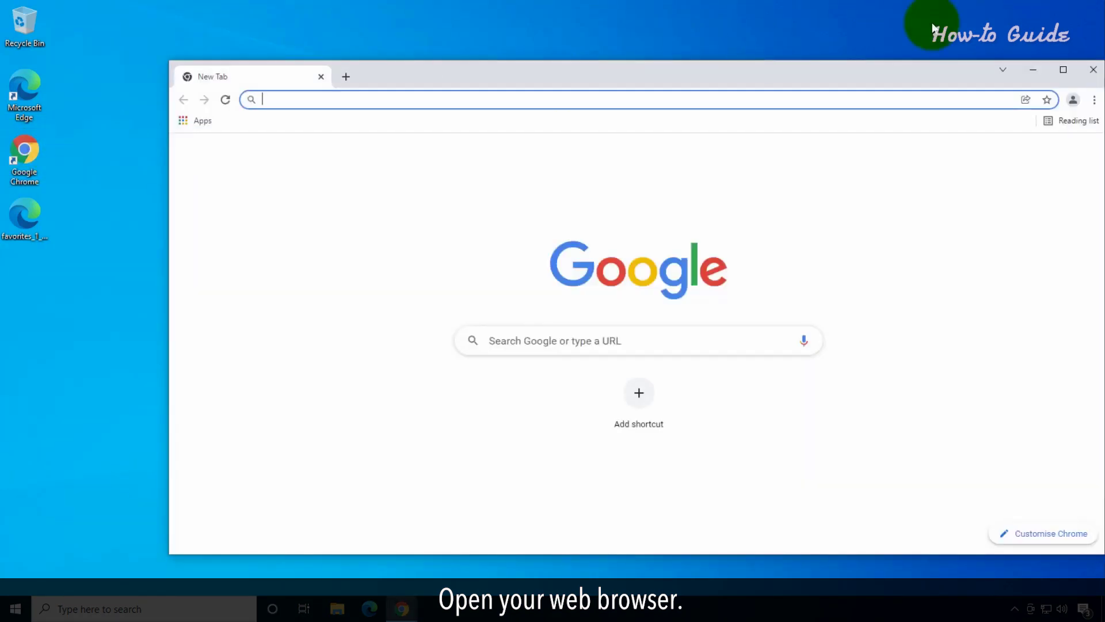
Step: Go to facebook.com in Chrome to load the log-in page
left_click(1031, 78)
type("fa")
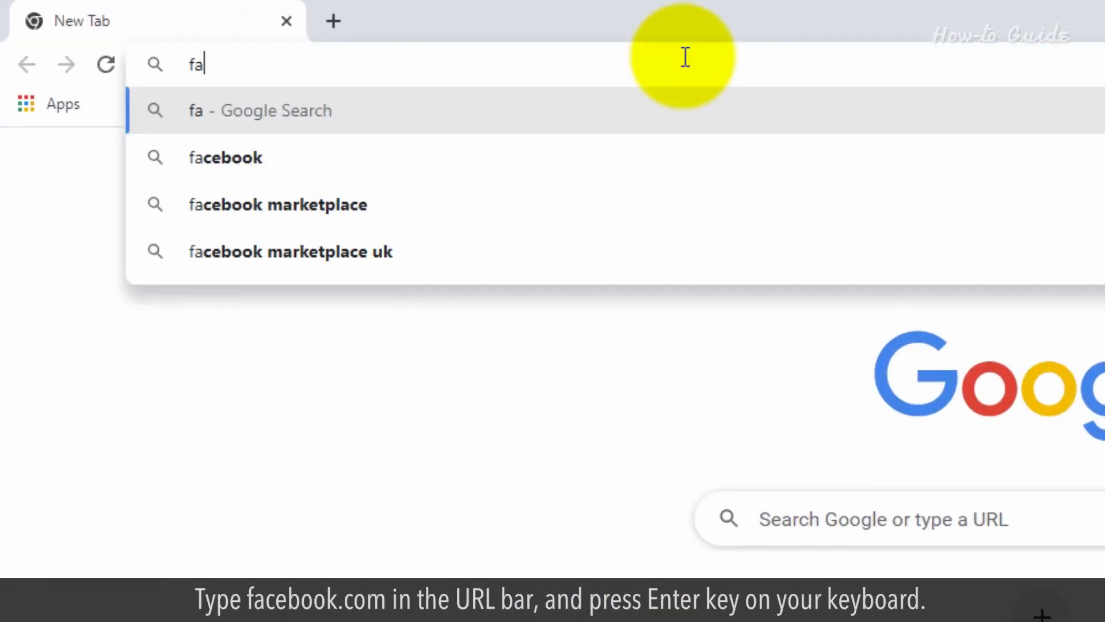
type("cebook.com")
key("Return")
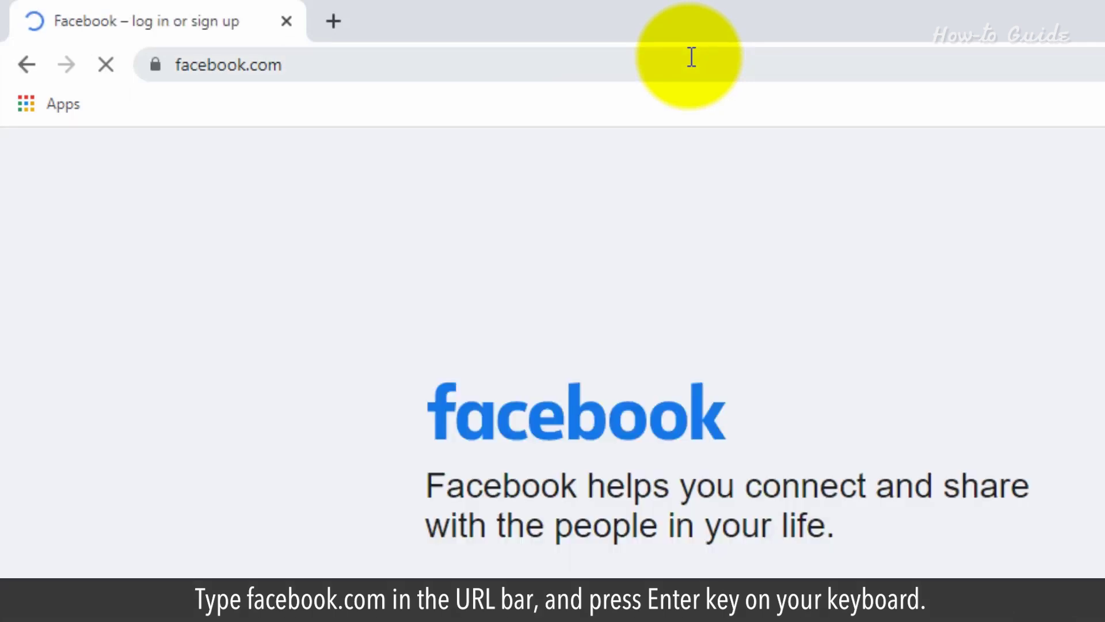
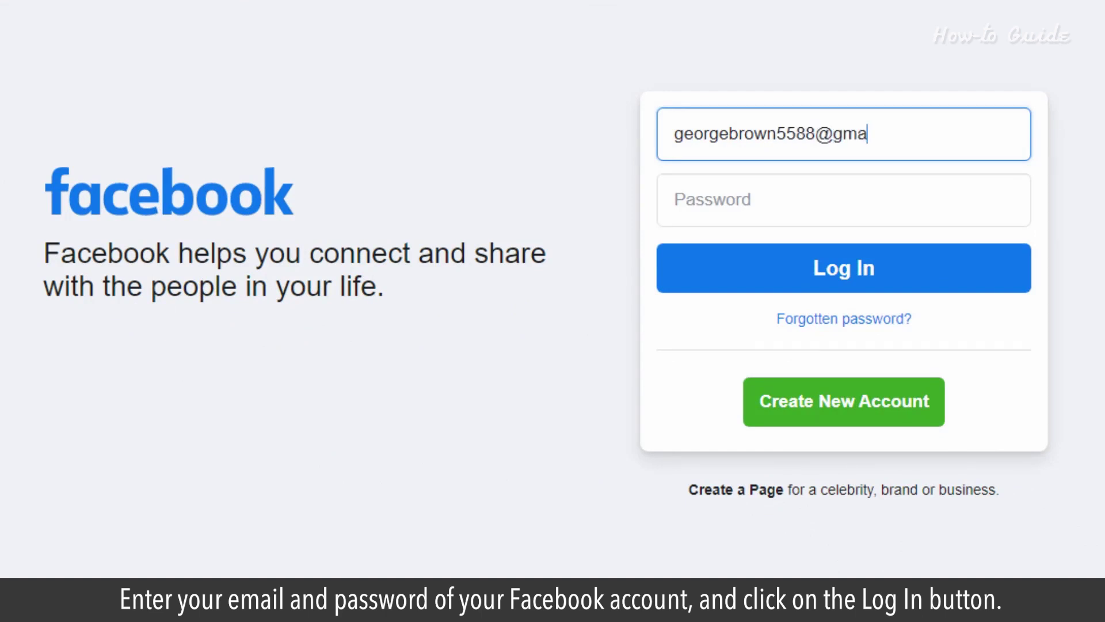
Step: Log in with the account email and password to reach the News Feed
left_click(693, 199)
type("••••••••••••")
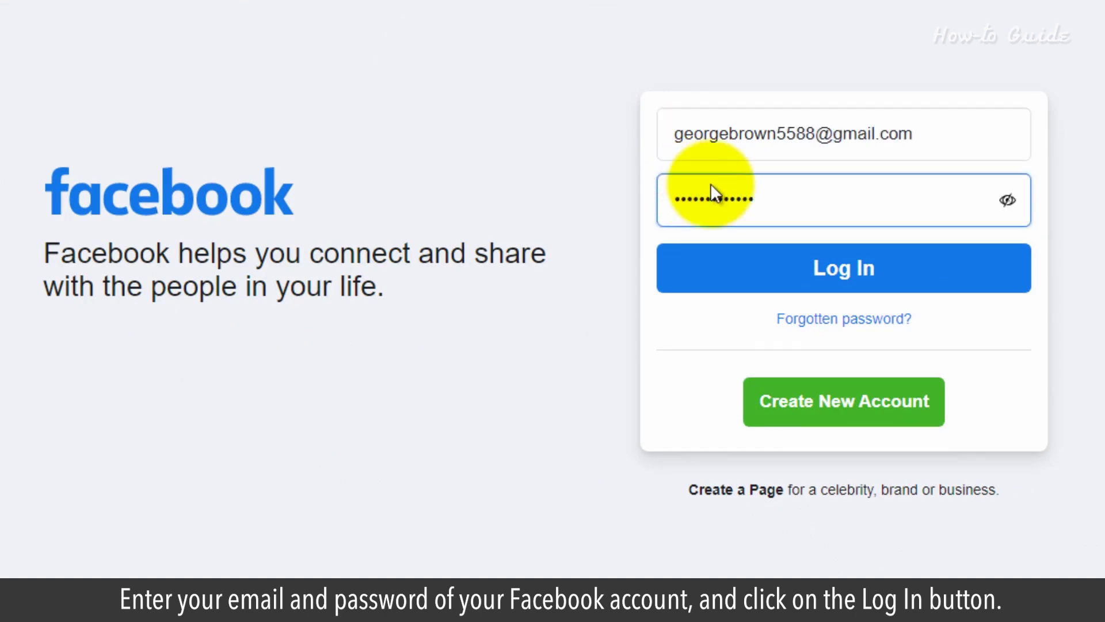
left_click(846, 270)
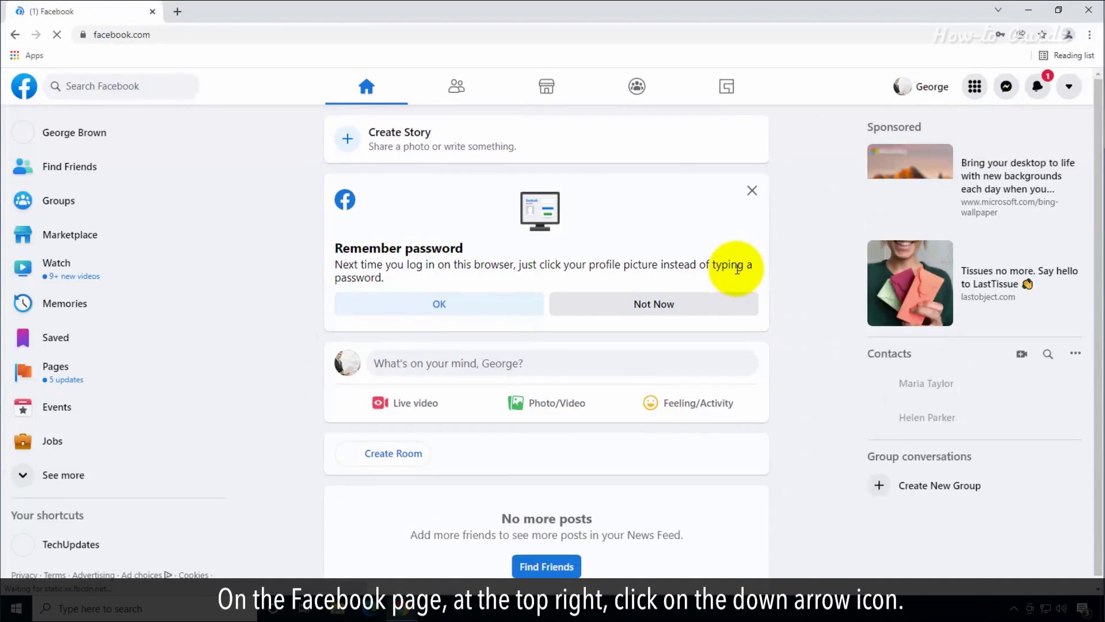
Step: Open General Account Settings via the account menu and Settings & privacy
left_click(1068, 85)
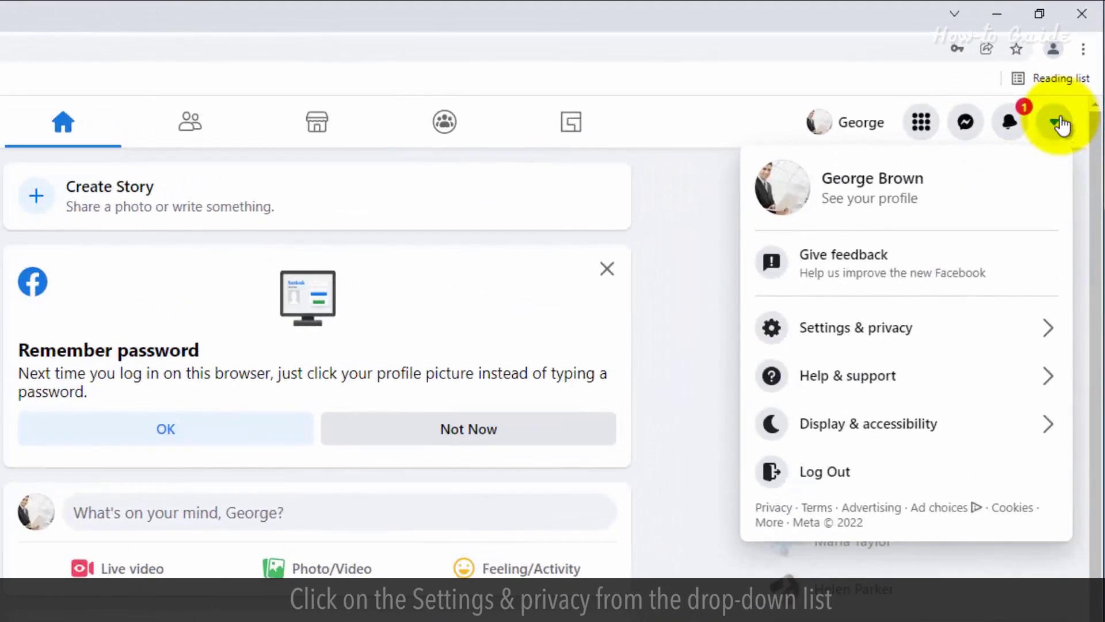
left_click(863, 332)
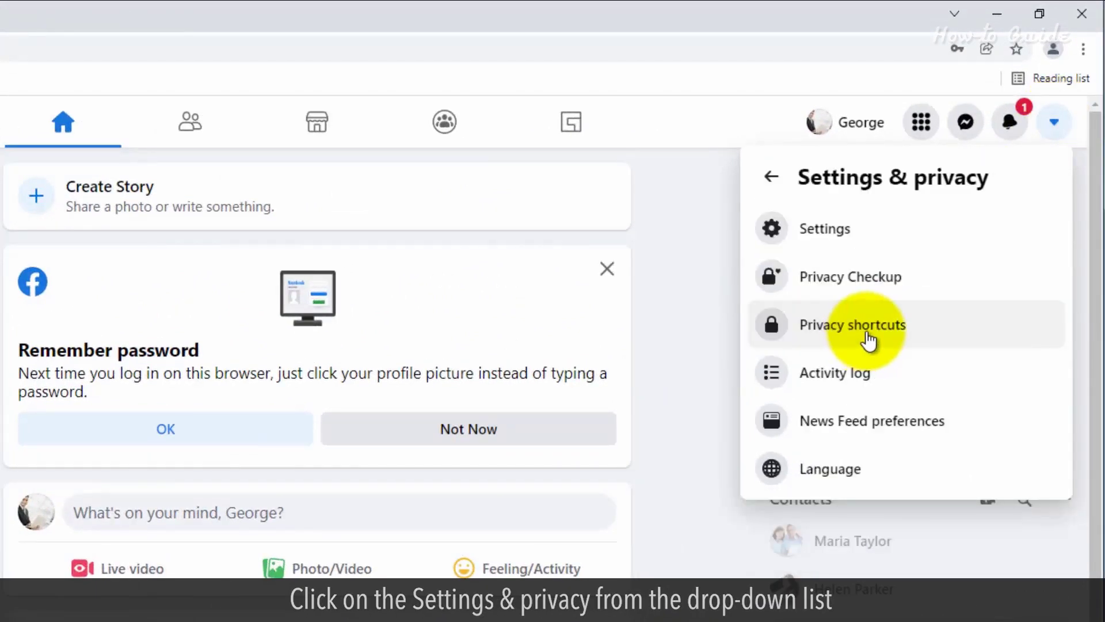
left_click(838, 228)
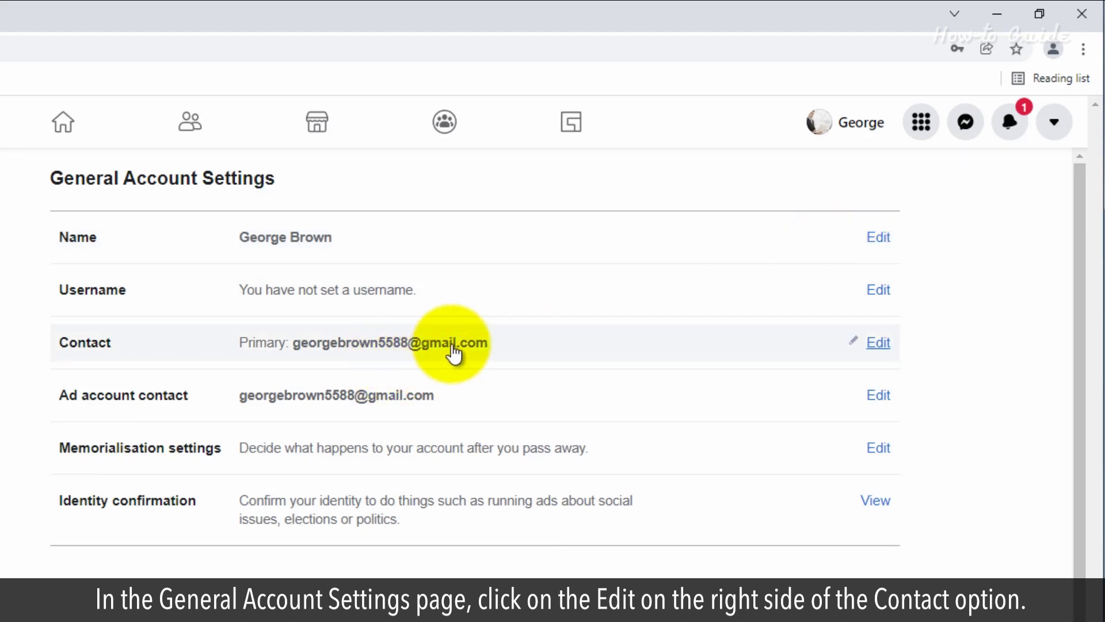
Step: Edit the Contact details and open the Add Another Email Address dialog
left_click(880, 343)
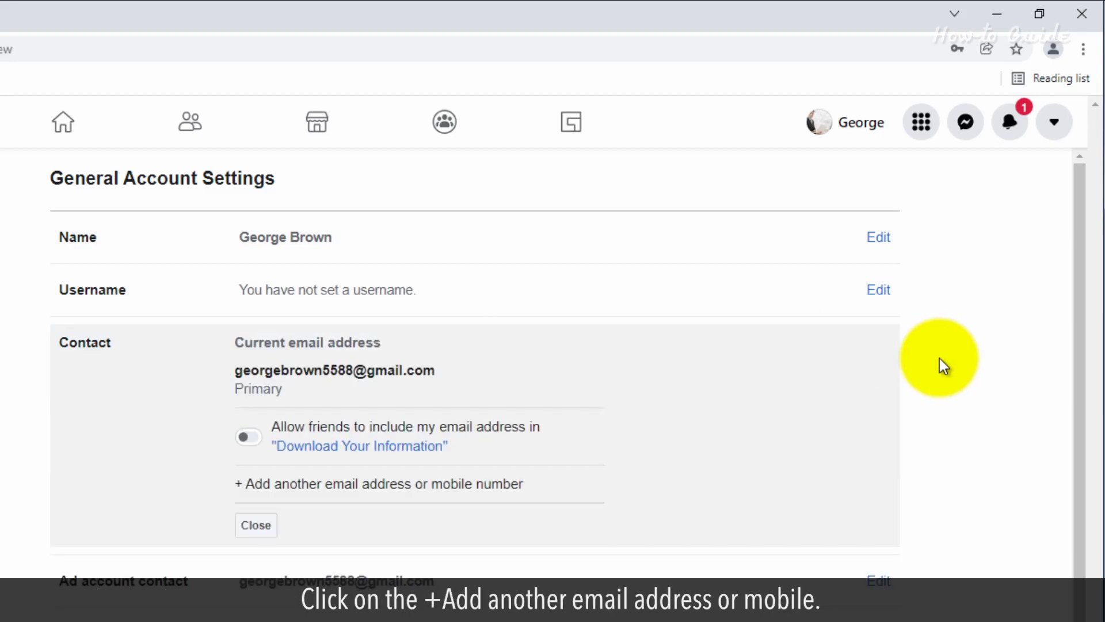
left_click(432, 484)
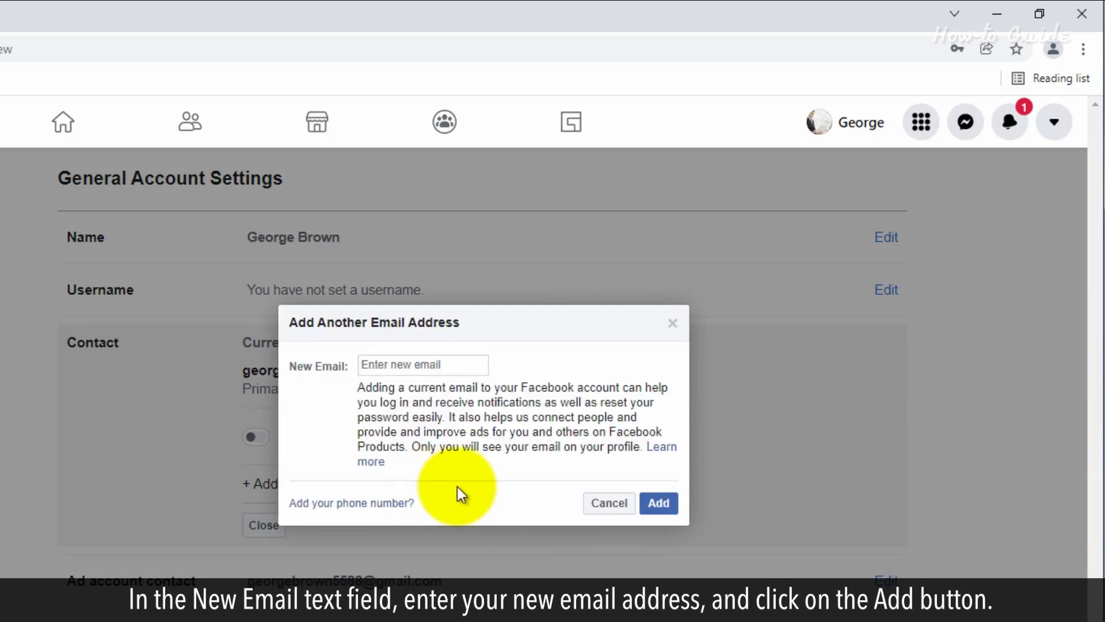
Step: Submit the new email address and dismiss the verification-sent notice
left_click(423, 365)
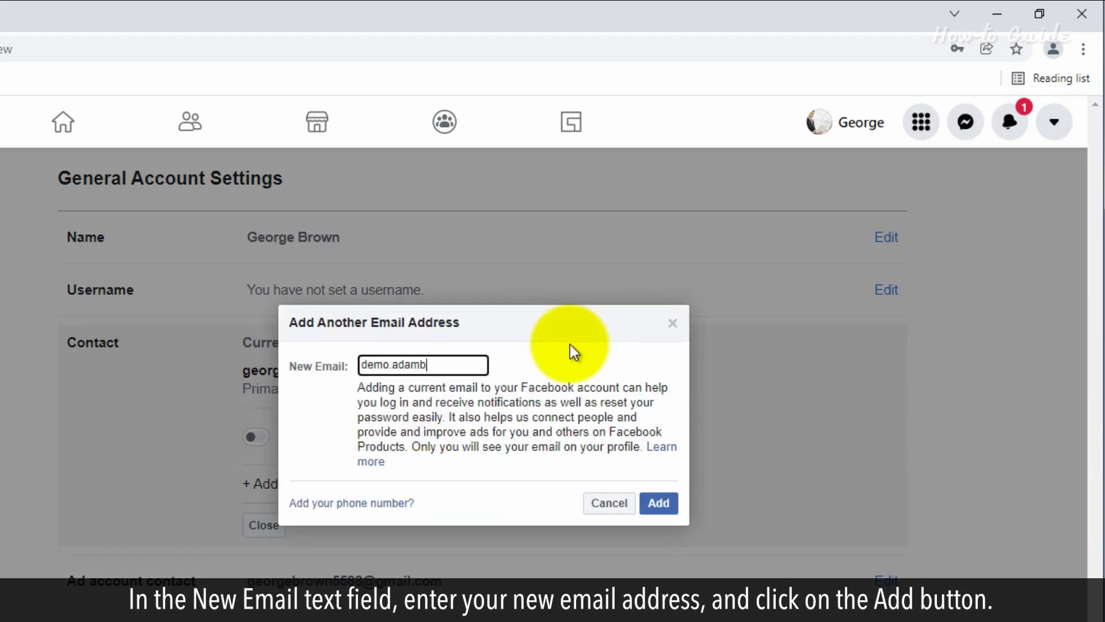
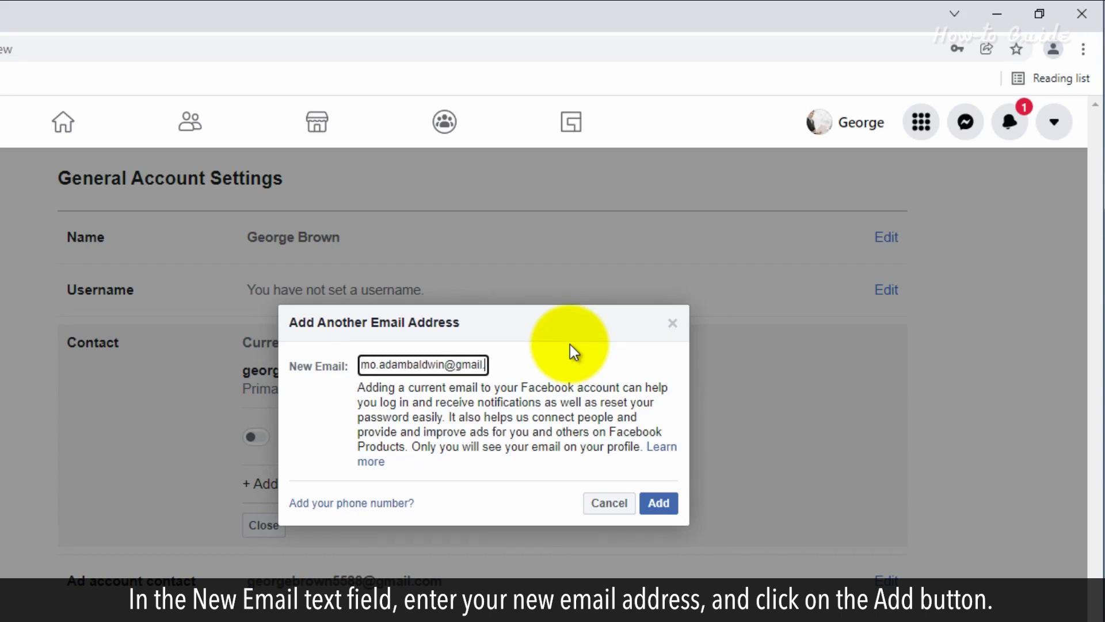
left_click(658, 502)
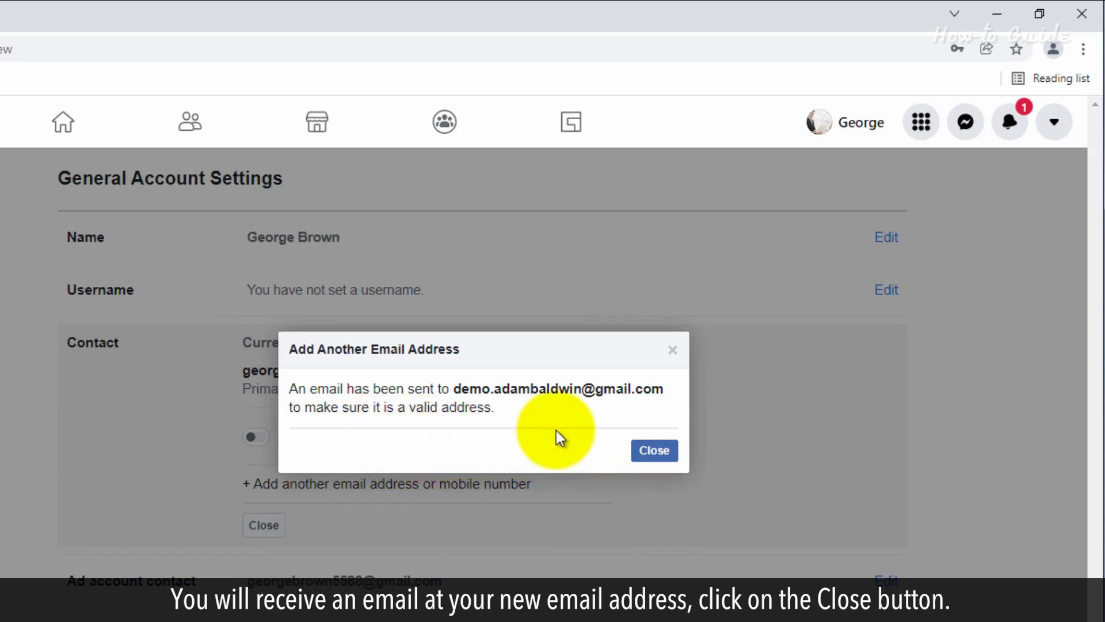
left_click(654, 450)
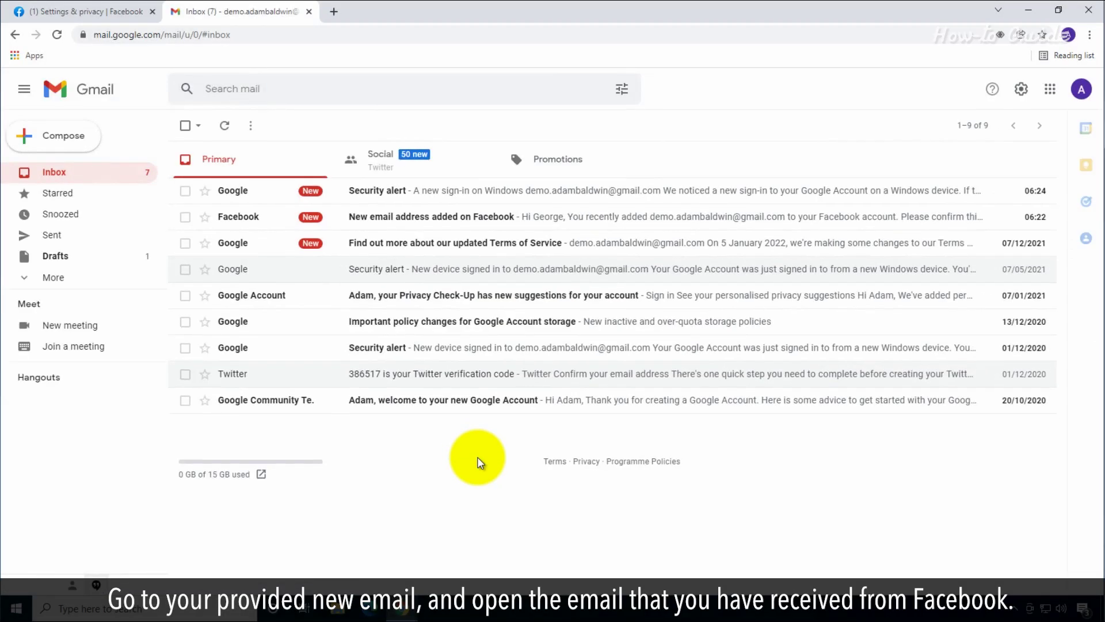
Step: Confirm the new address from the 'New email address added on Facebook' Gmail message
left_click(480, 223)
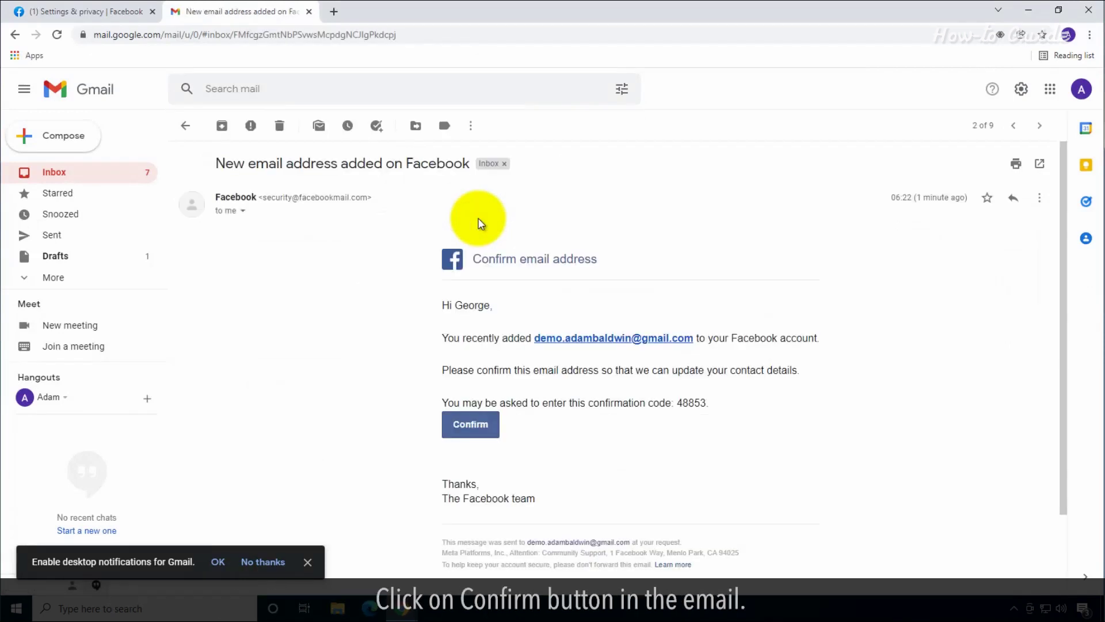
left_click(471, 425)
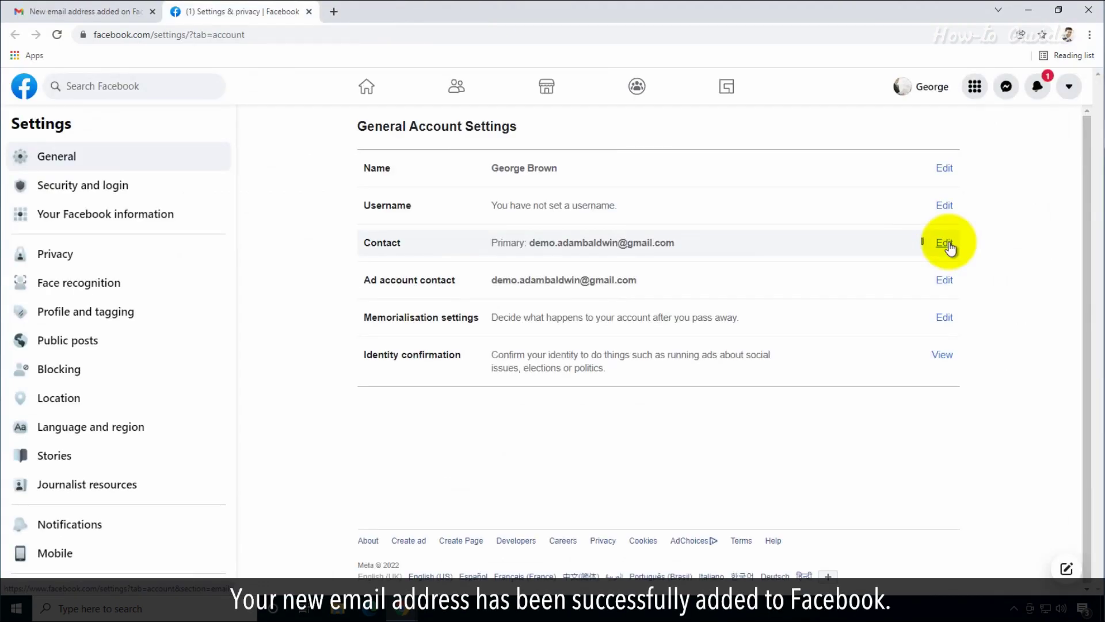
Step: Show all contact addresses and remove the old email address
left_click(945, 242)
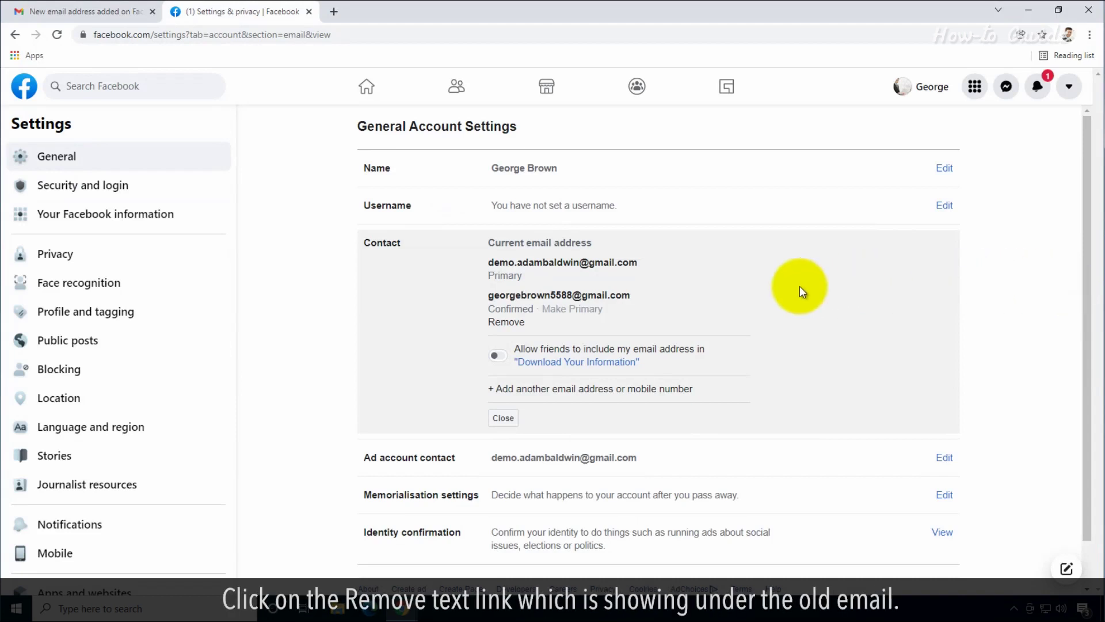
left_click(505, 323)
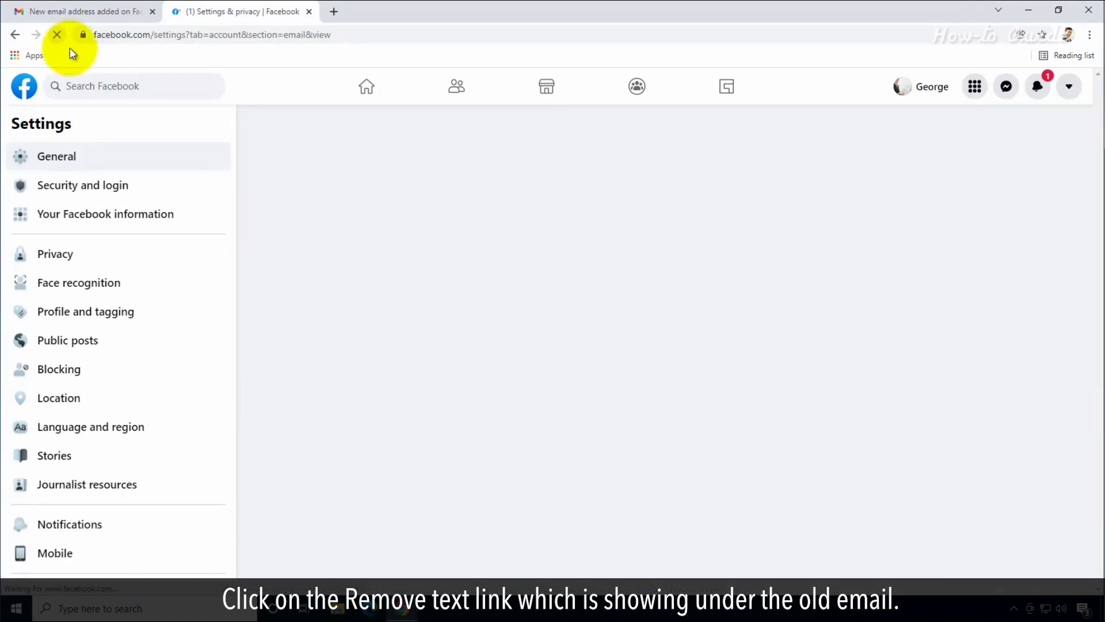